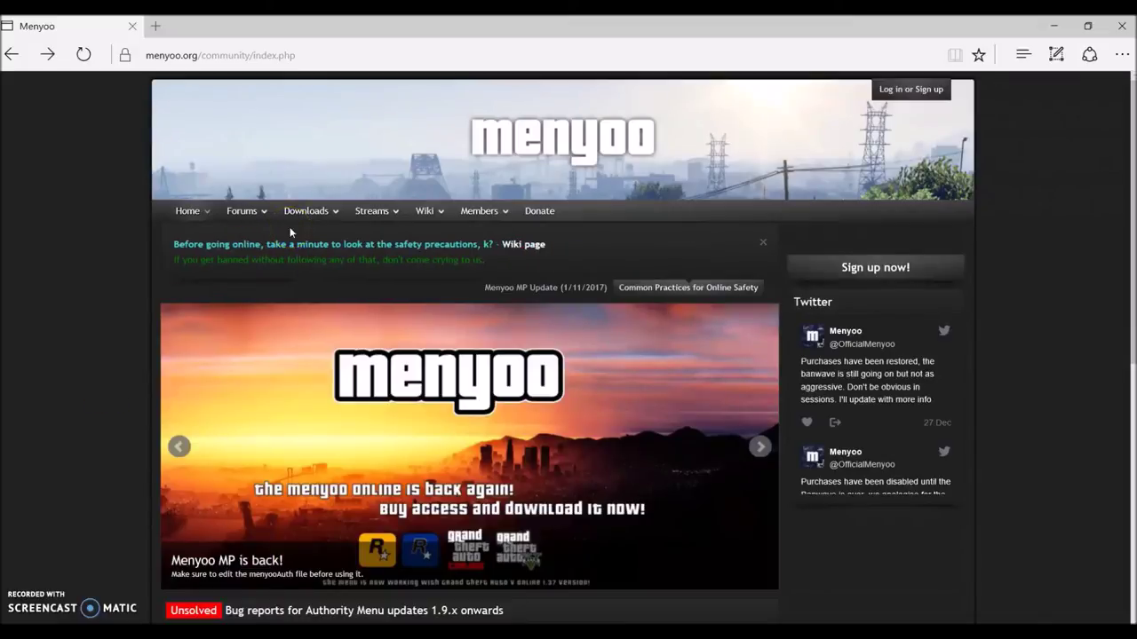
- Open the Menyoo community site's log-in form
{"action": "left_click", "coordinate": [890, 90]}
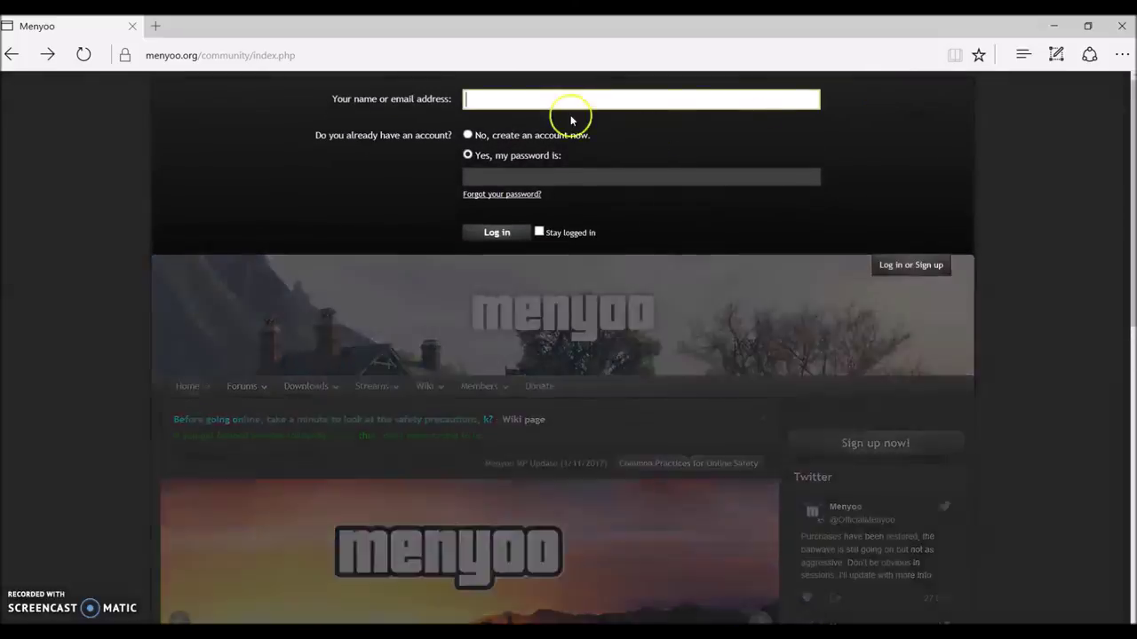
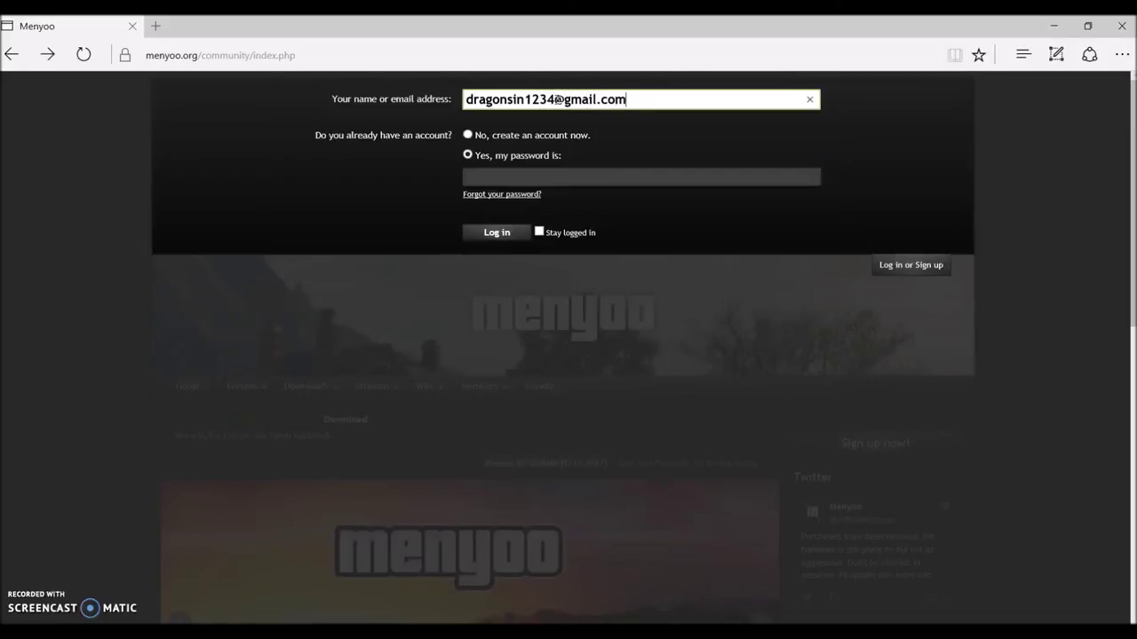
- Sign in to the Menyoo community with the account e-mail and password
{"action": "key", "text": "Tab"}
{"action": "type", "text": "•"}
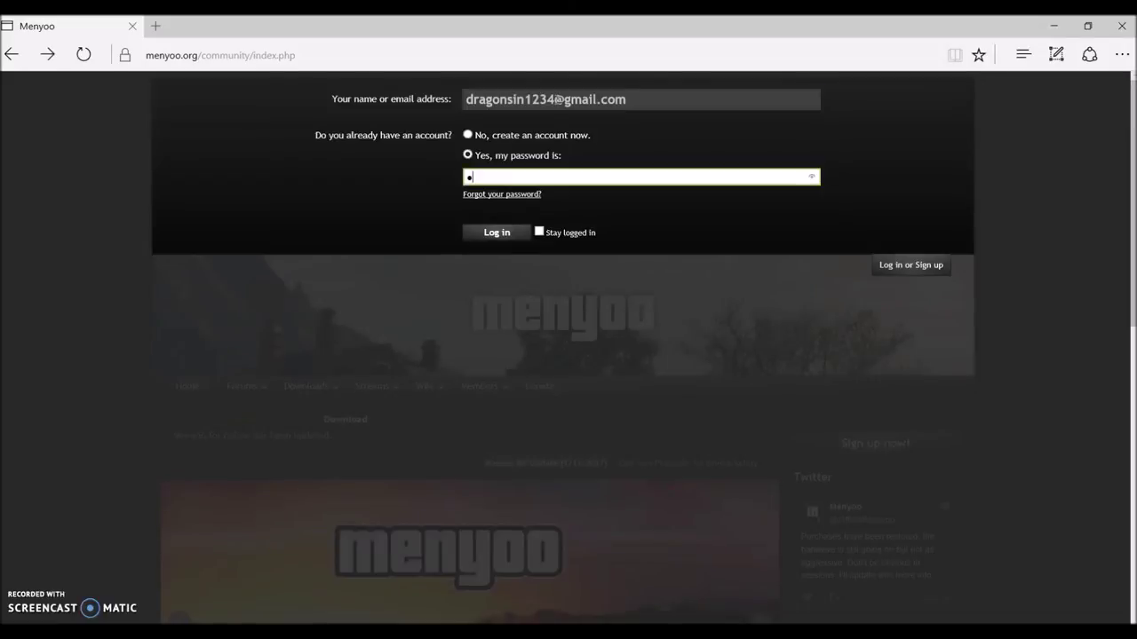
{"action": "type", "text": "••••"}
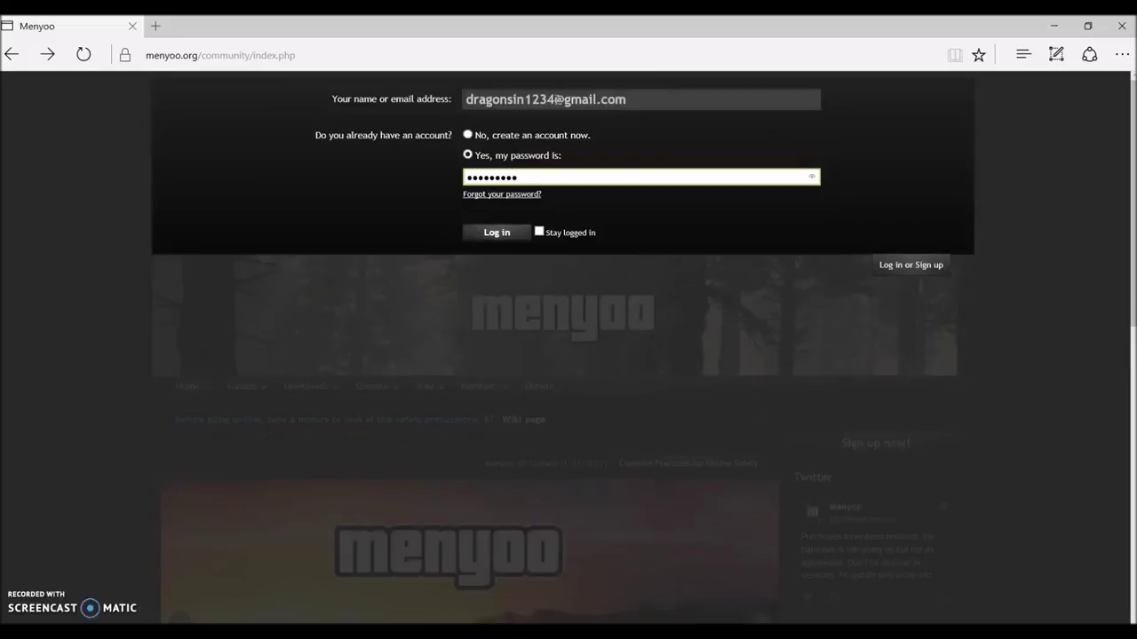
{"action": "type", "text": "••••"}
{"action": "key", "text": "Return"}
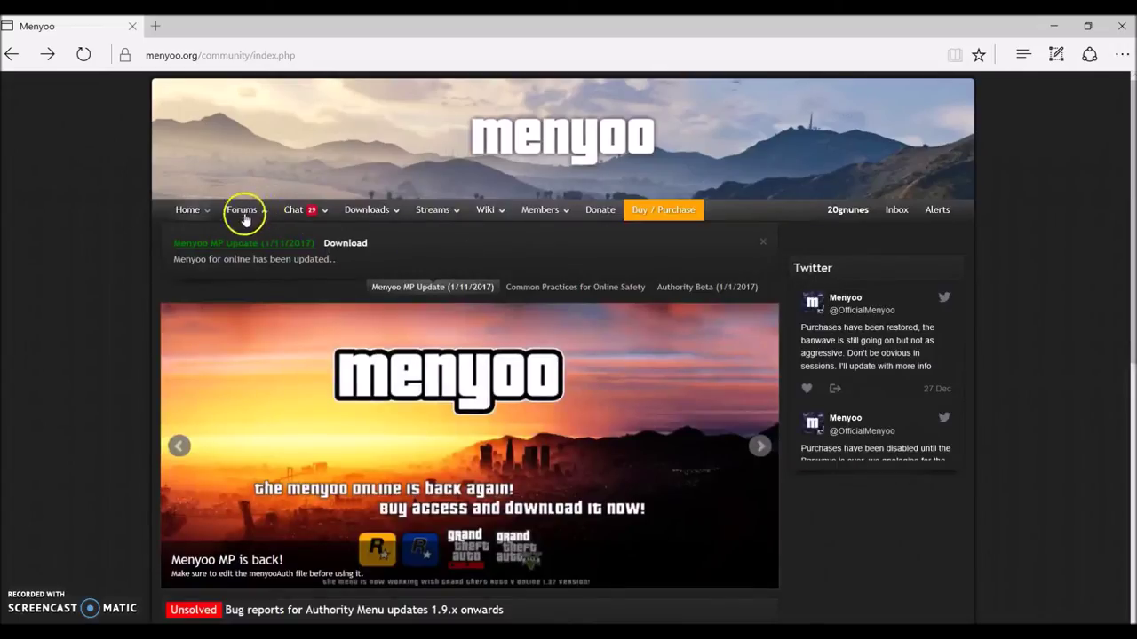
- Go to the Downloads page and scroll through the featured resources and latest uploads
{"action": "left_click", "coordinate": [389, 211]}
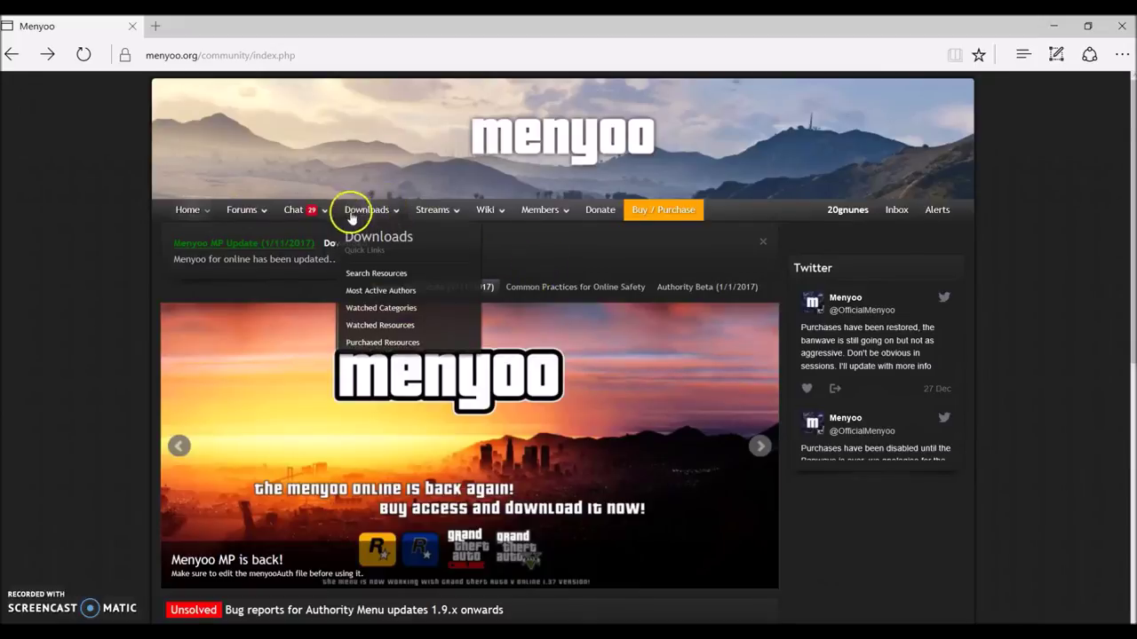
{"action": "left_click", "coordinate": [358, 218]}
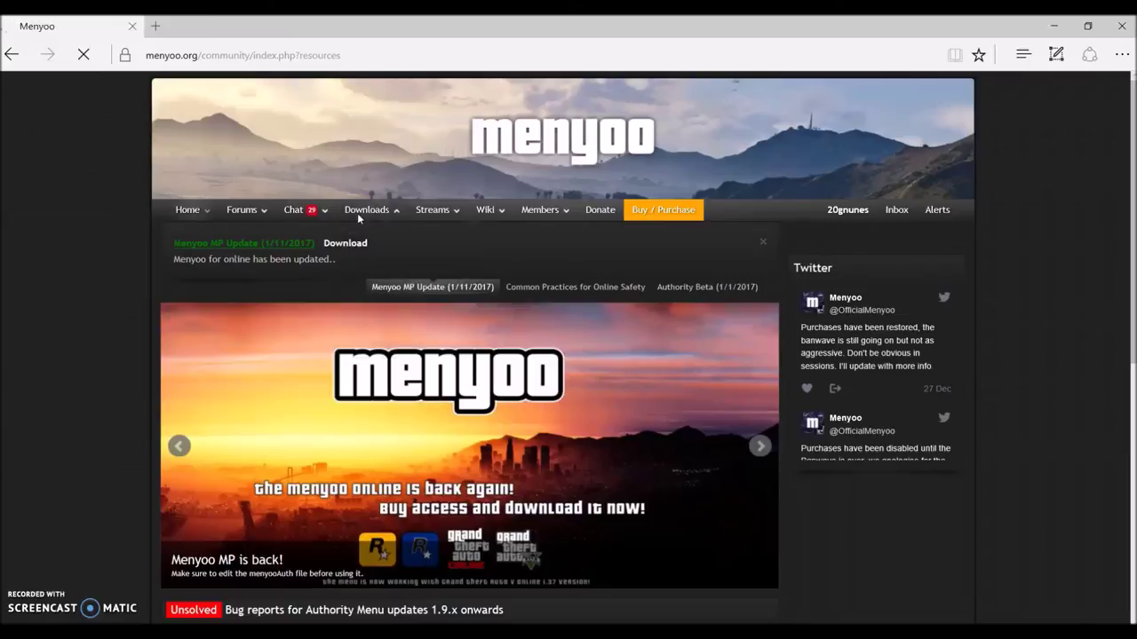
{"action": "left_click", "coordinate": [359, 213]}
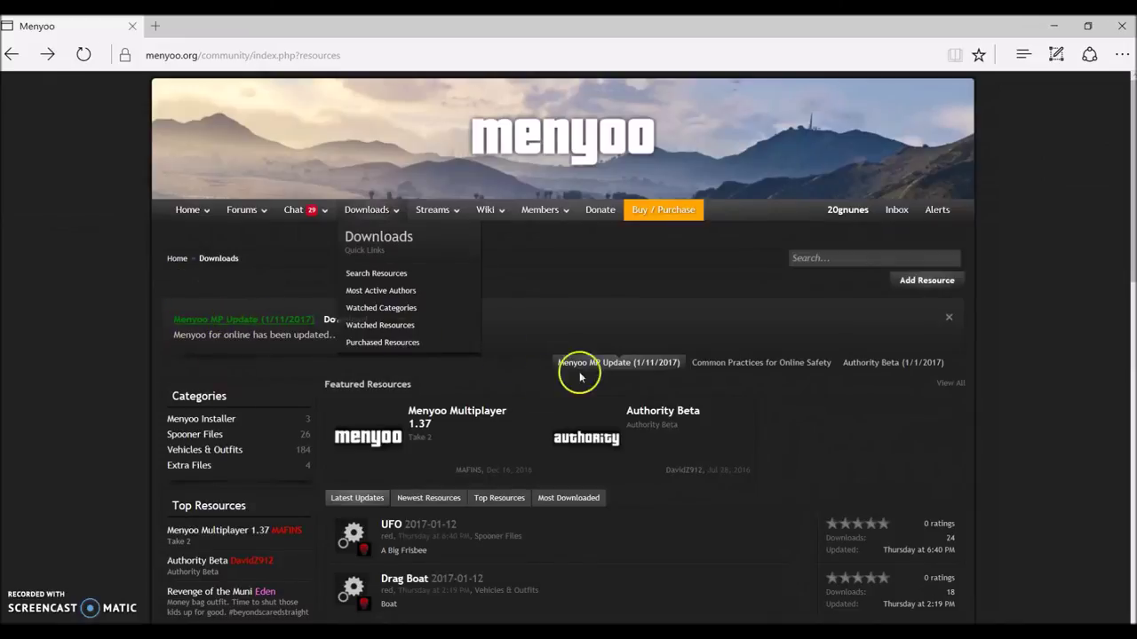
{"action": "scroll", "coordinate": [1126, 166], "scroll_direction": "down", "scroll_amount": 1}
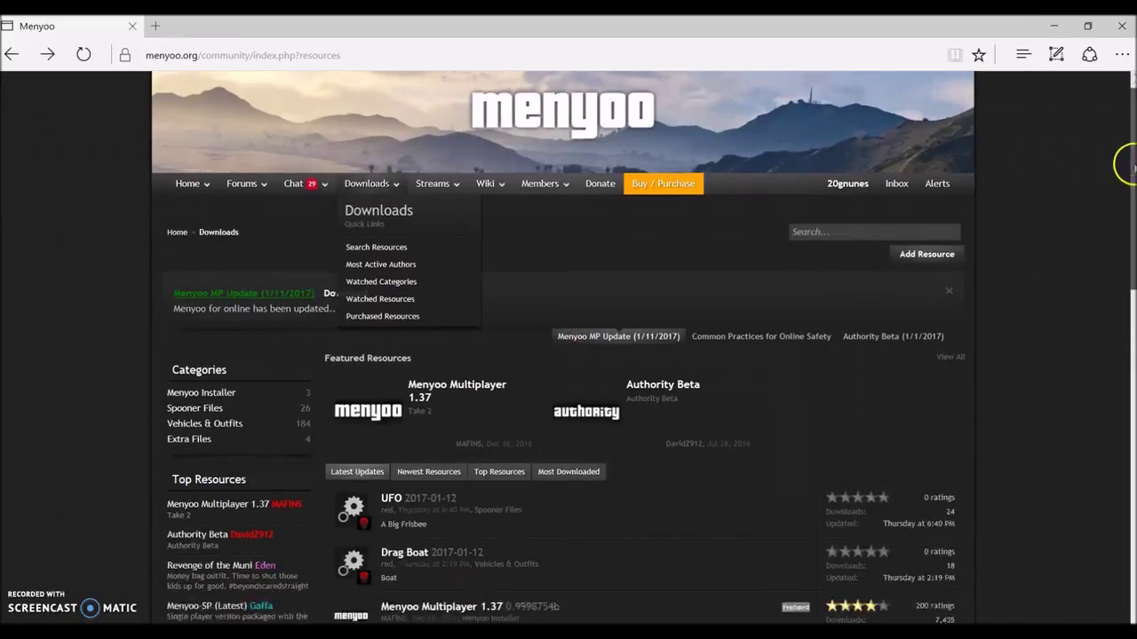
{"action": "scroll", "coordinate": [1125, 178], "scroll_direction": "down", "scroll_amount": 2}
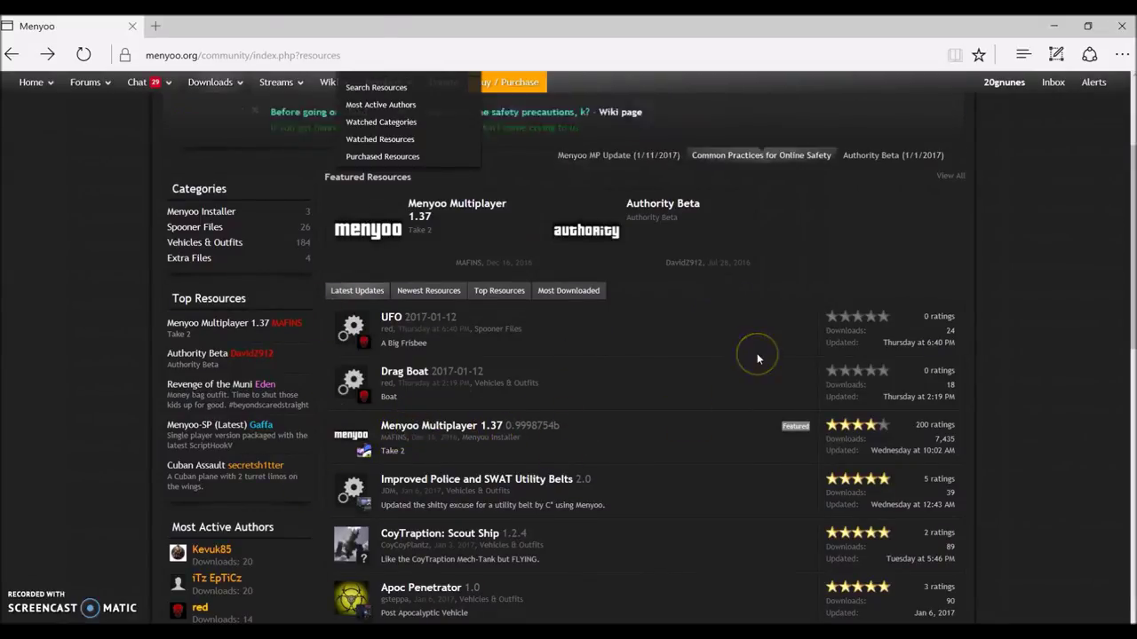
{"action": "scroll", "coordinate": [1128, 86], "scroll_direction": "up", "scroll_amount": 2}
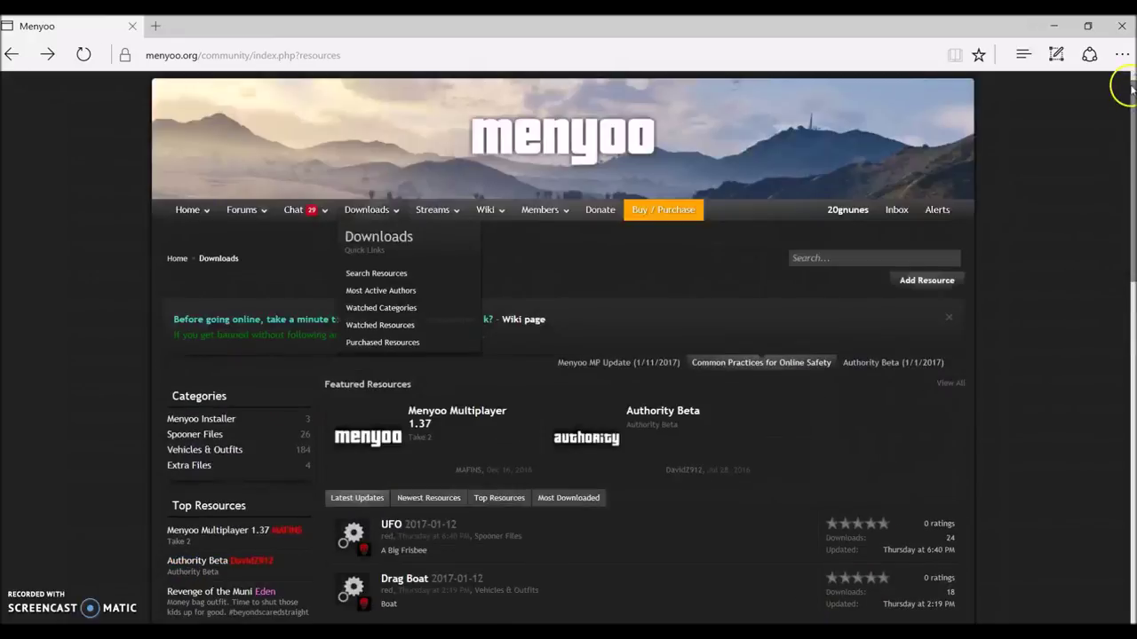
{"action": "left_click", "coordinate": [940, 209]}
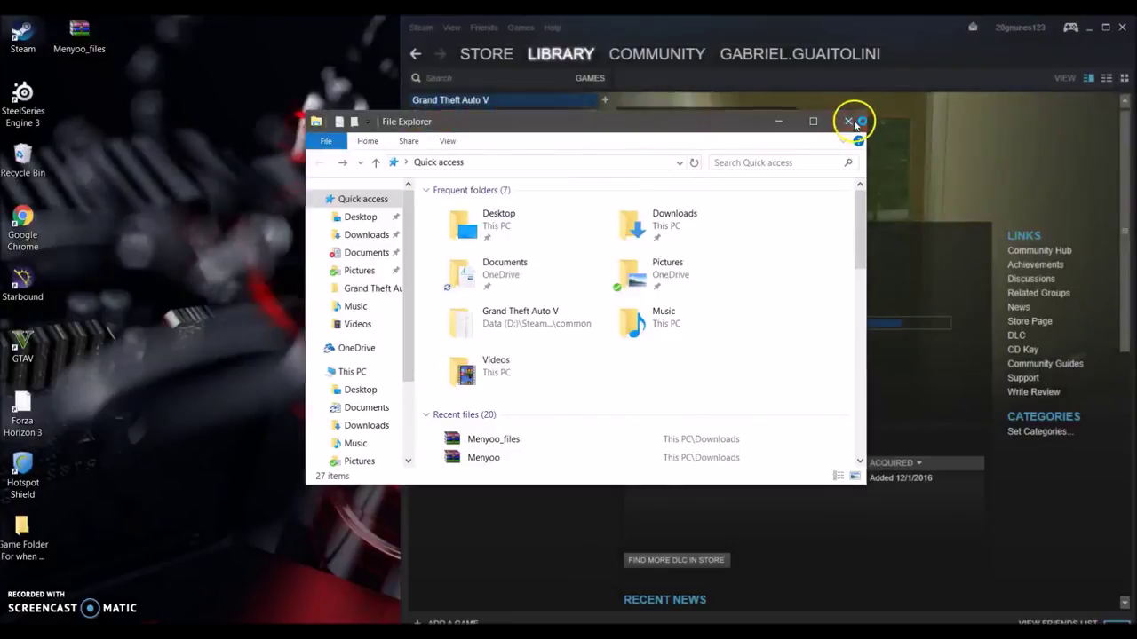
- Place the Menyoo_files archive on the desktop, checking and closing the Menyoo.rar archive
{"action": "left_click", "coordinate": [852, 123]}
{"action": "left_click_drag", "start_coordinate": [79, 33], "coordinate": [300, 392]}
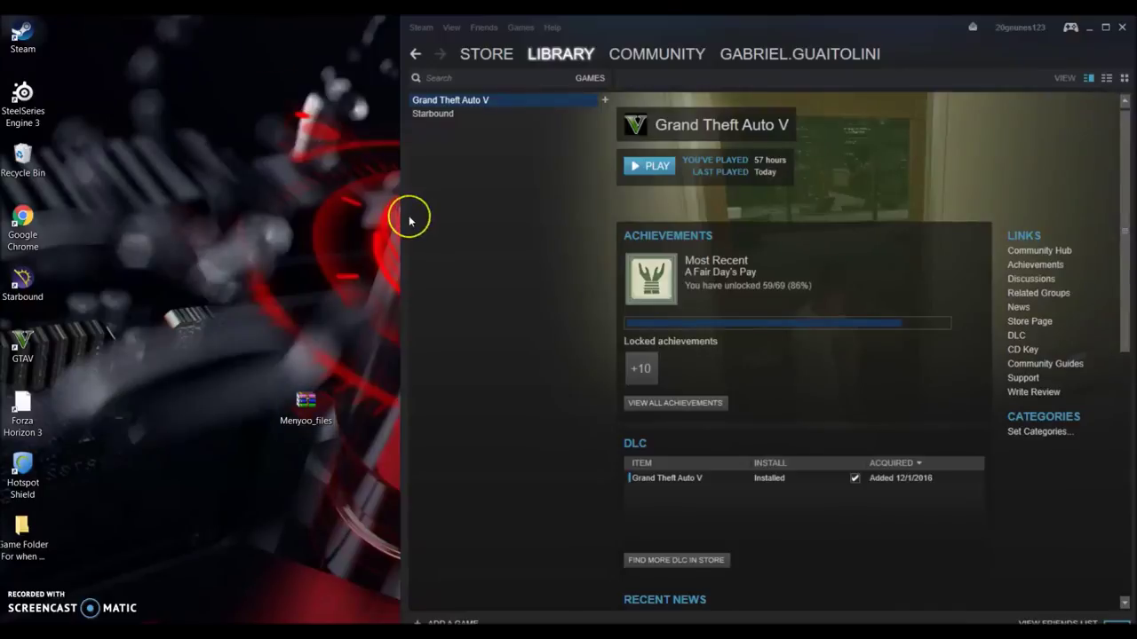
{"action": "key", "text": "super+e"}
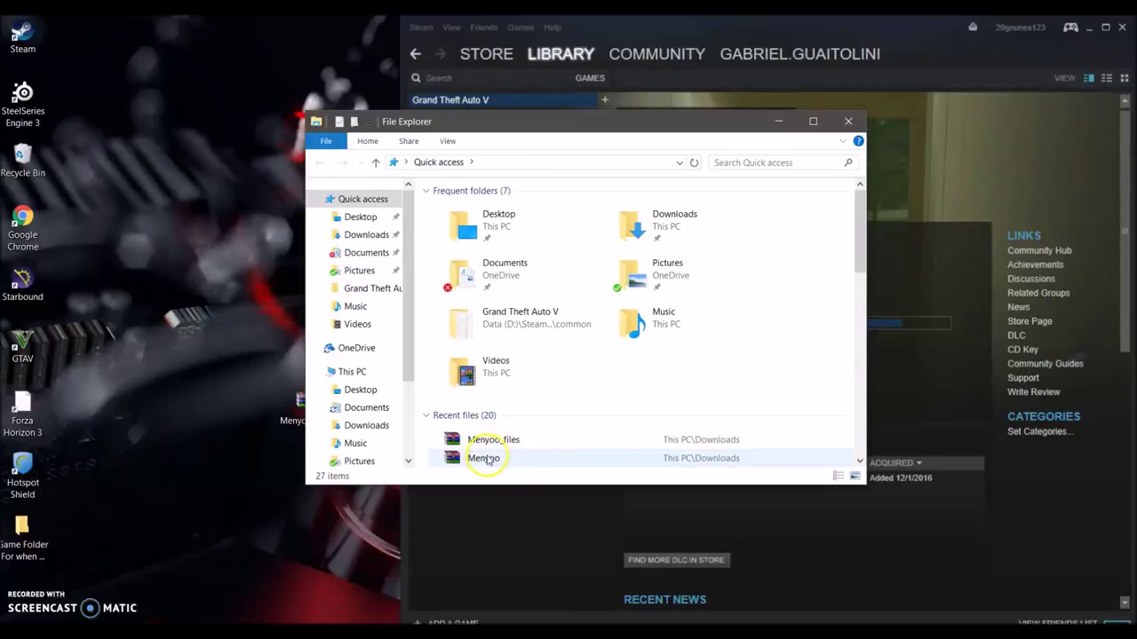
{"action": "double_click", "coordinate": [484, 457]}
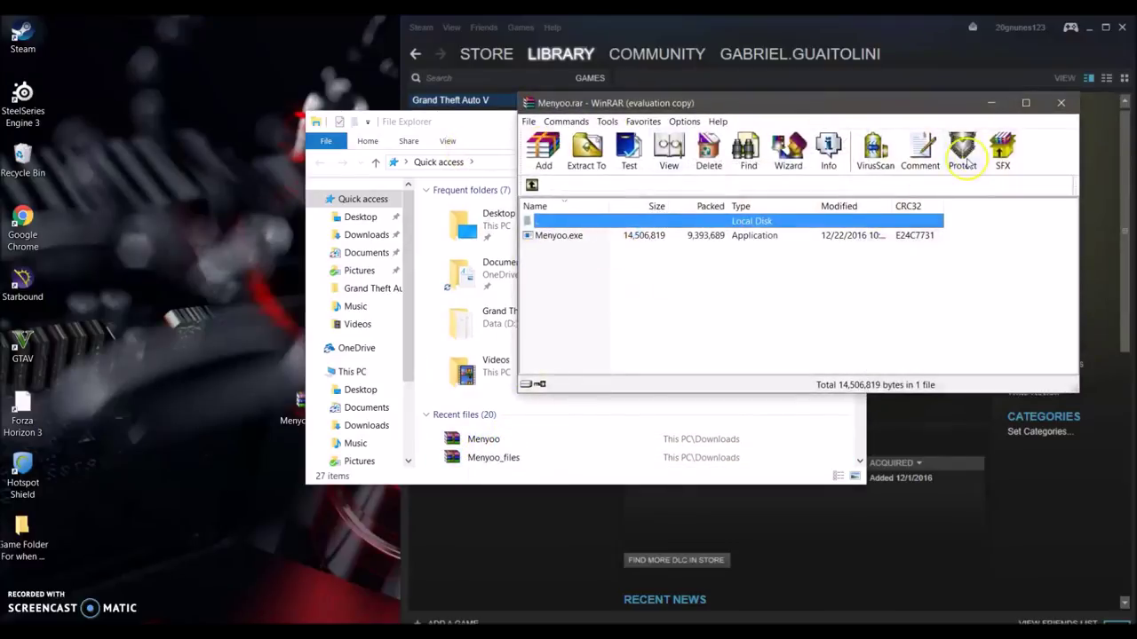
{"action": "left_click", "coordinate": [1061, 103]}
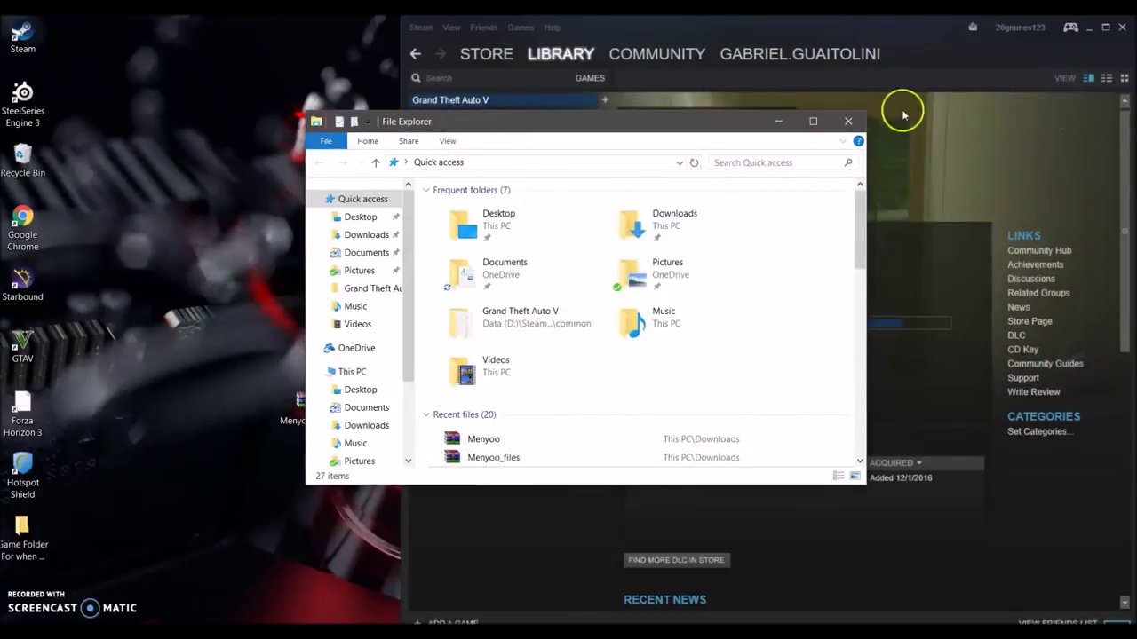
{"action": "left_click", "coordinate": [845, 123]}
- Open Menyoo_files.zip and snap File Explorer left and WinRAR right
{"action": "double_click", "coordinate": [313, 406]}
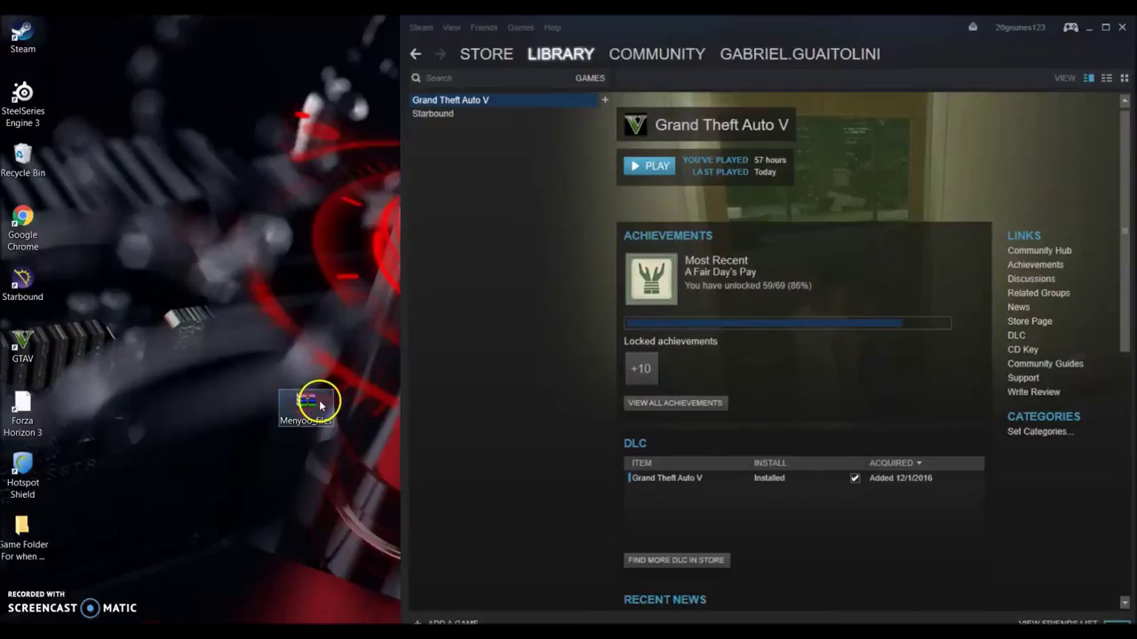
{"action": "left_click_drag", "start_coordinate": [556, 294], "coordinate": [609, 330]}
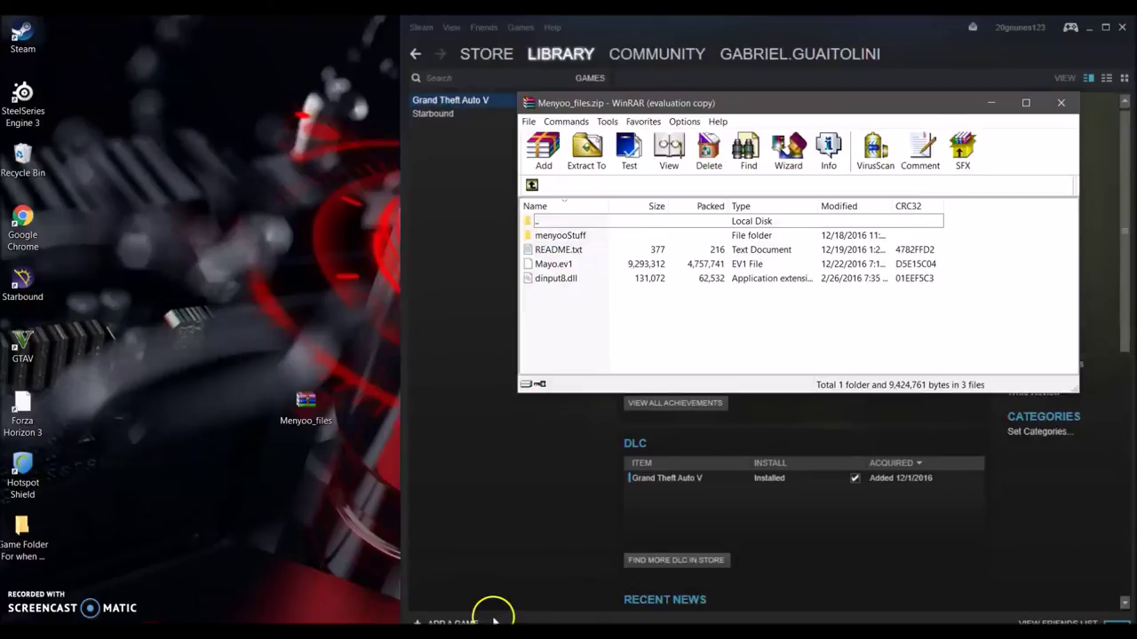
{"action": "key", "text": "super+e"}
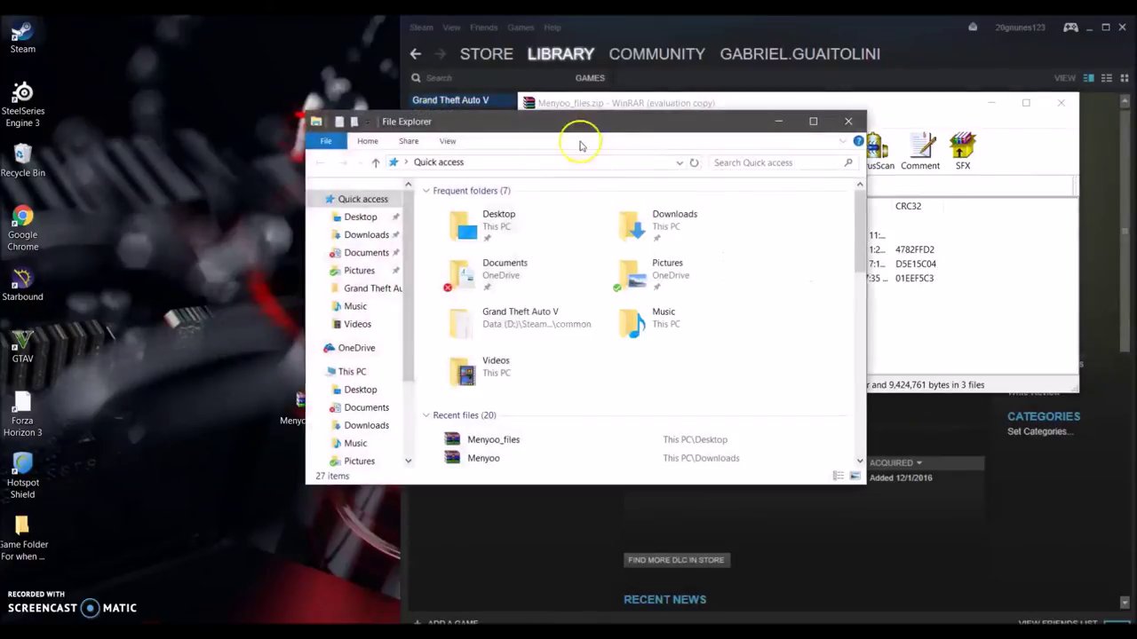
{"action": "left_click_drag", "start_coordinate": [468, 129], "coordinate": [0, 222]}
{"action": "left_click", "coordinate": [848, 197]}
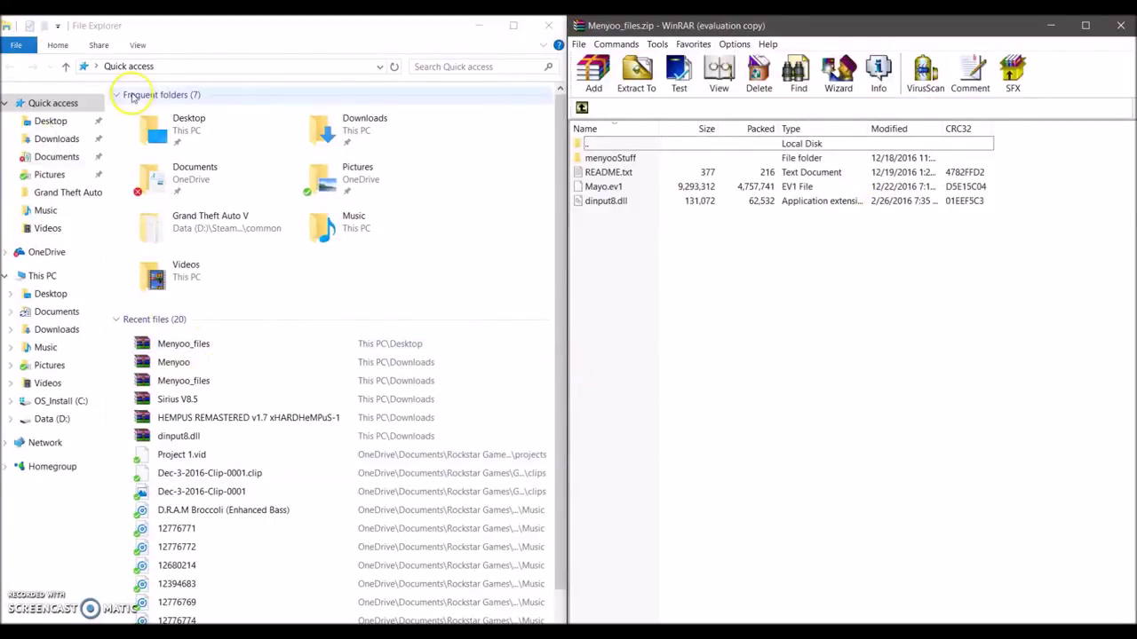
- Copy Mayo.ev1 and dinput8.dll into the Grand Theft Auto V folder, replacing duplicates
{"action": "left_click", "coordinate": [45, 210]}
{"action": "left_click", "coordinate": [53, 195]}
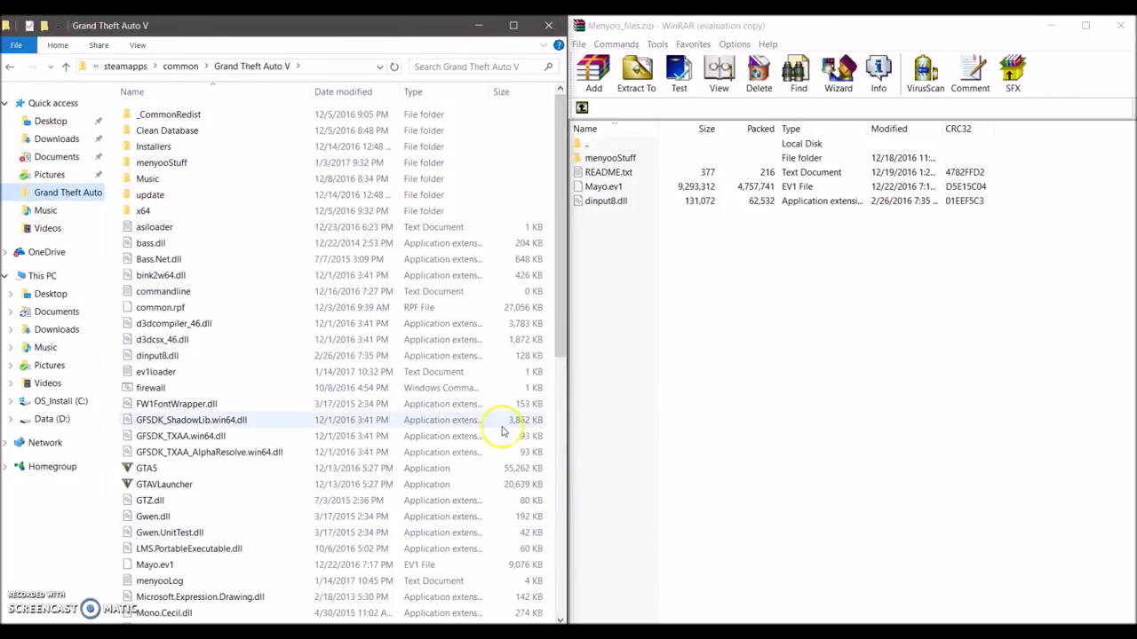
{"action": "left_click_drag", "start_coordinate": [561, 334], "coordinate": [579, 557]}
{"action": "left_click", "coordinate": [598, 188]}
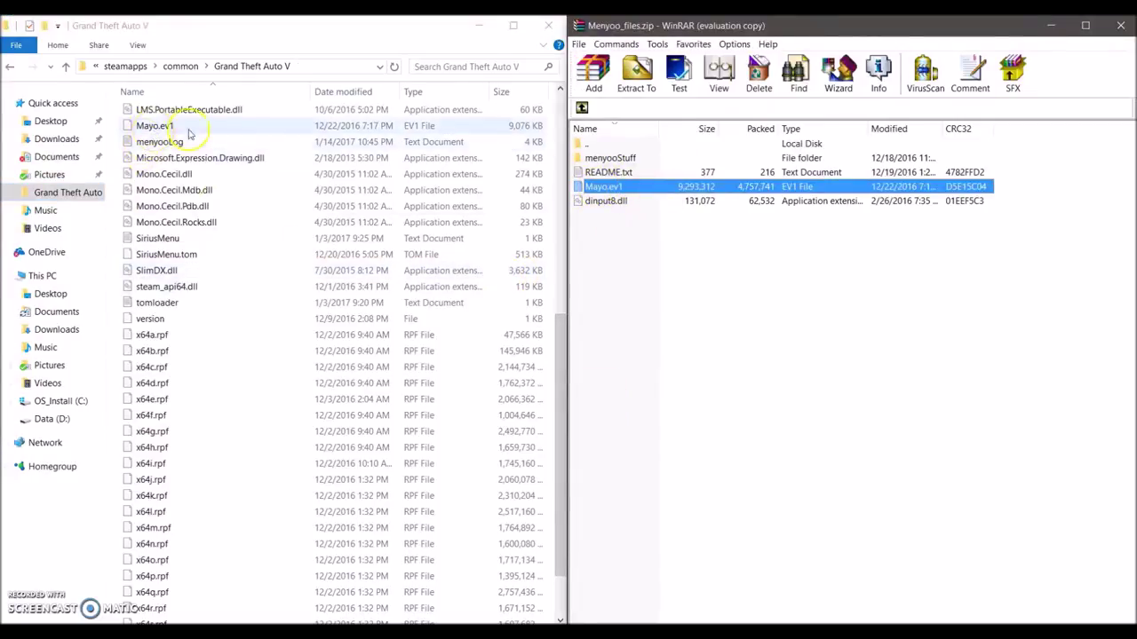
{"action": "left_click", "coordinate": [621, 203]}
{"action": "left_click", "coordinate": [616, 187], "text": "shift"}
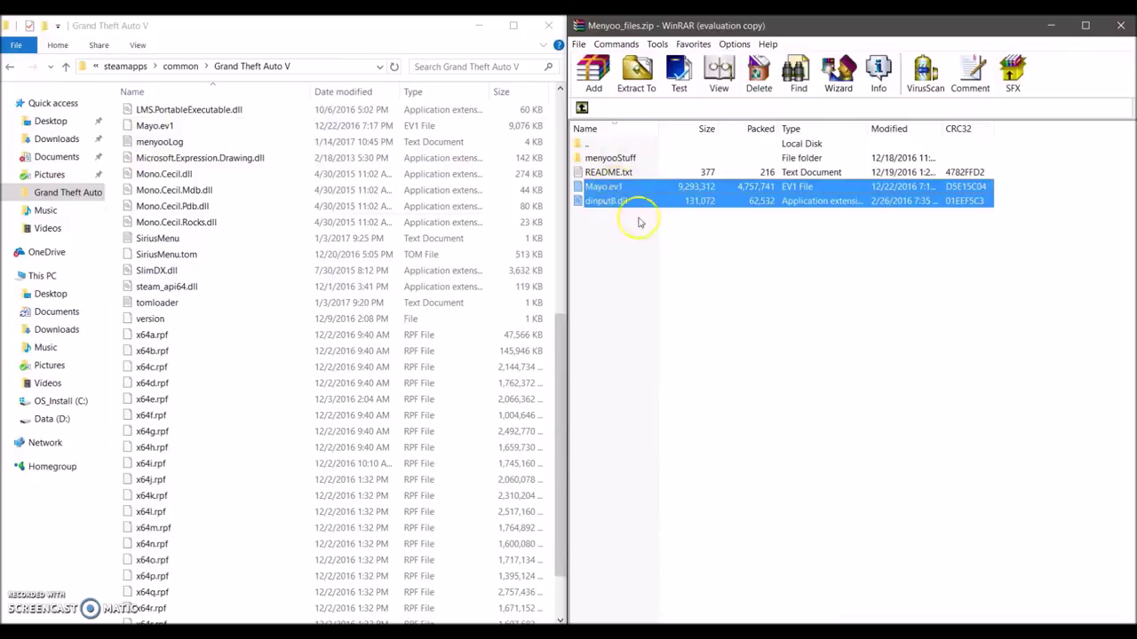
{"action": "left_click_drag", "start_coordinate": [627, 197], "coordinate": [370, 207]}
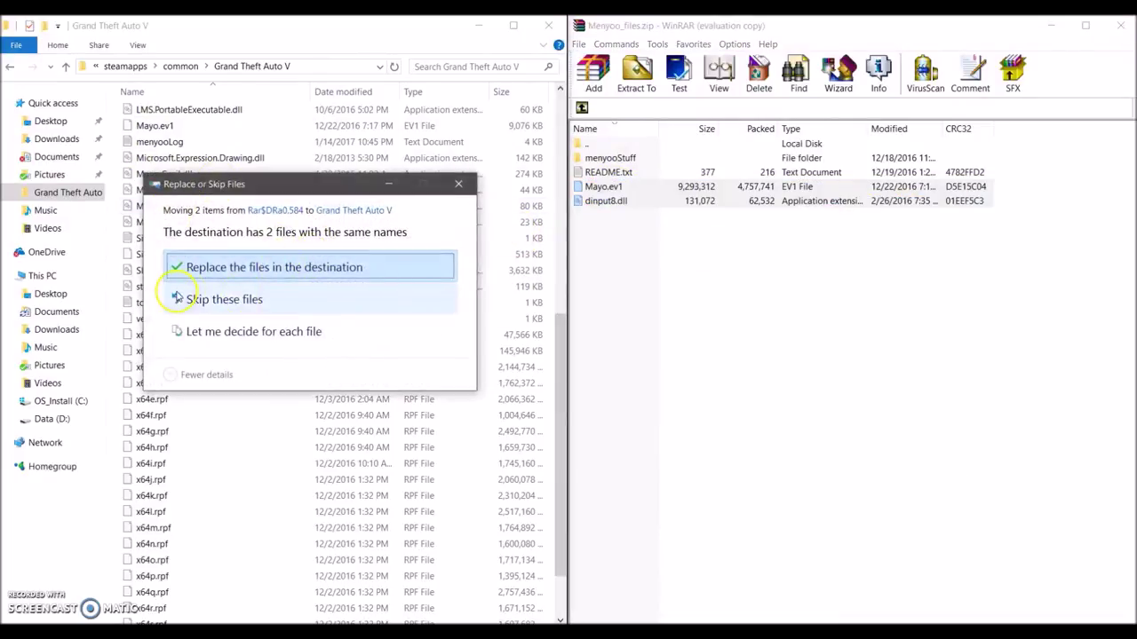
{"action": "left_click", "coordinate": [458, 183]}
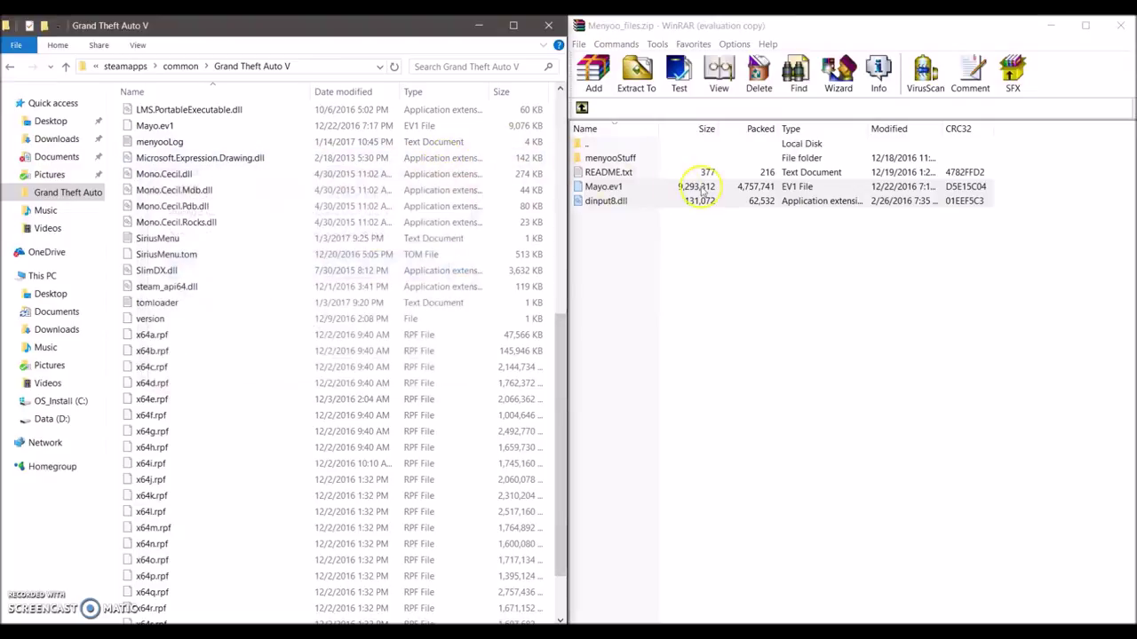
- Copy the menyooStuff folder into the game folder, replacing duplicates, and close the folder
{"action": "double_click", "coordinate": [609, 160]}
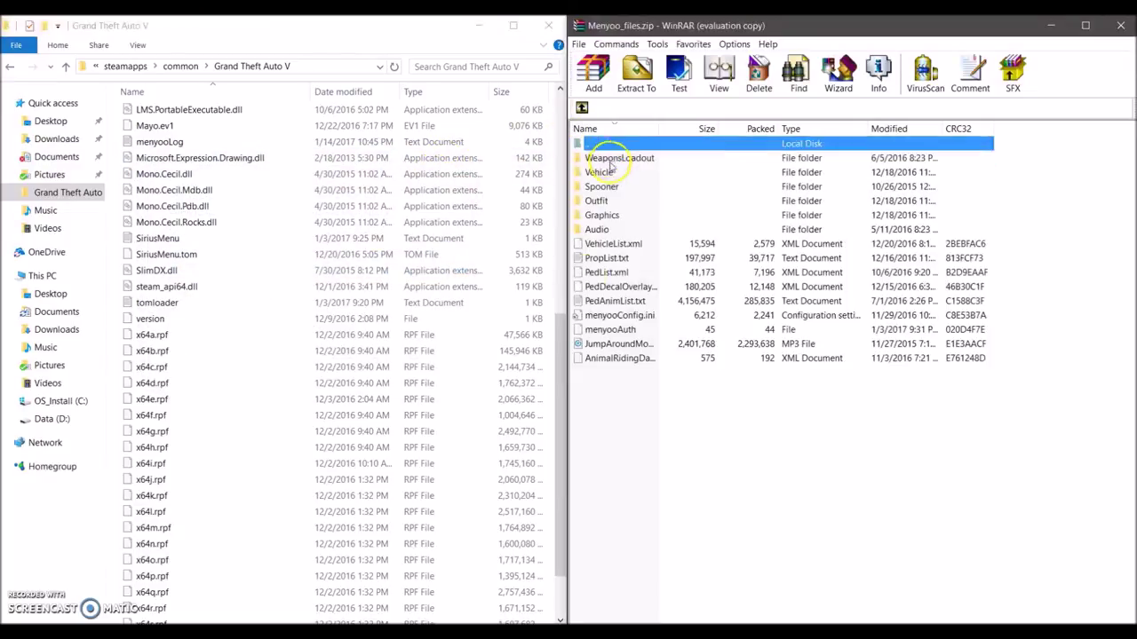
{"action": "left_click", "coordinate": [582, 108]}
{"action": "left_click_drag", "start_coordinate": [620, 158], "coordinate": [515, 329]}
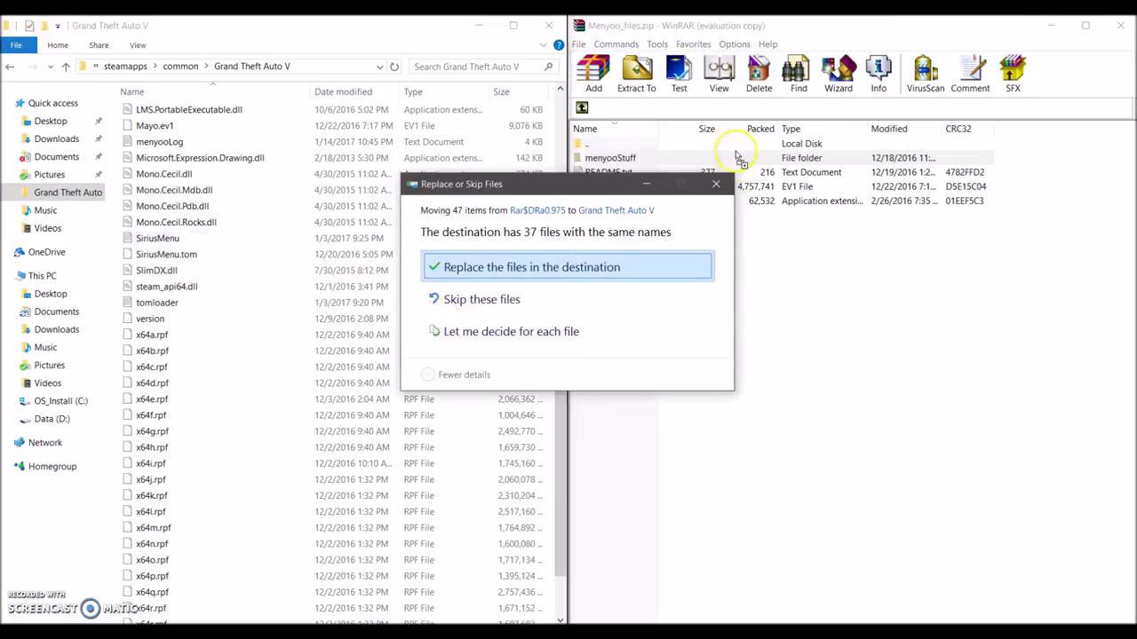
{"action": "left_click", "coordinate": [716, 184]}
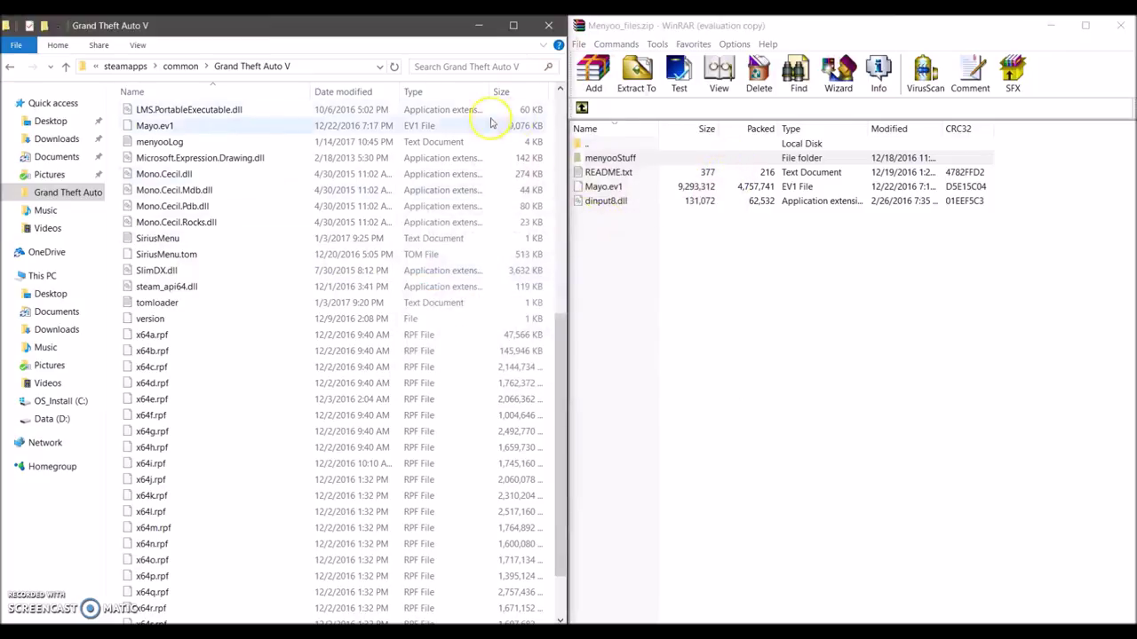
{"action": "left_click", "coordinate": [548, 25]}
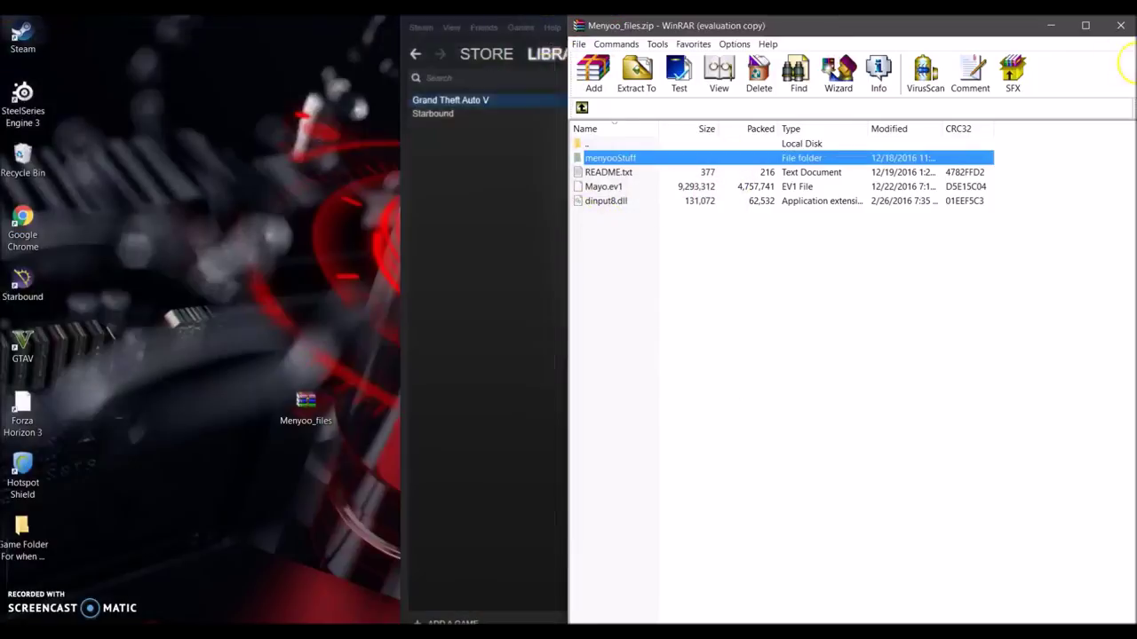
- Close WinRAR and launch Grand Theft Auto V in story mode from Steam
{"action": "left_click", "coordinate": [1120, 25]}
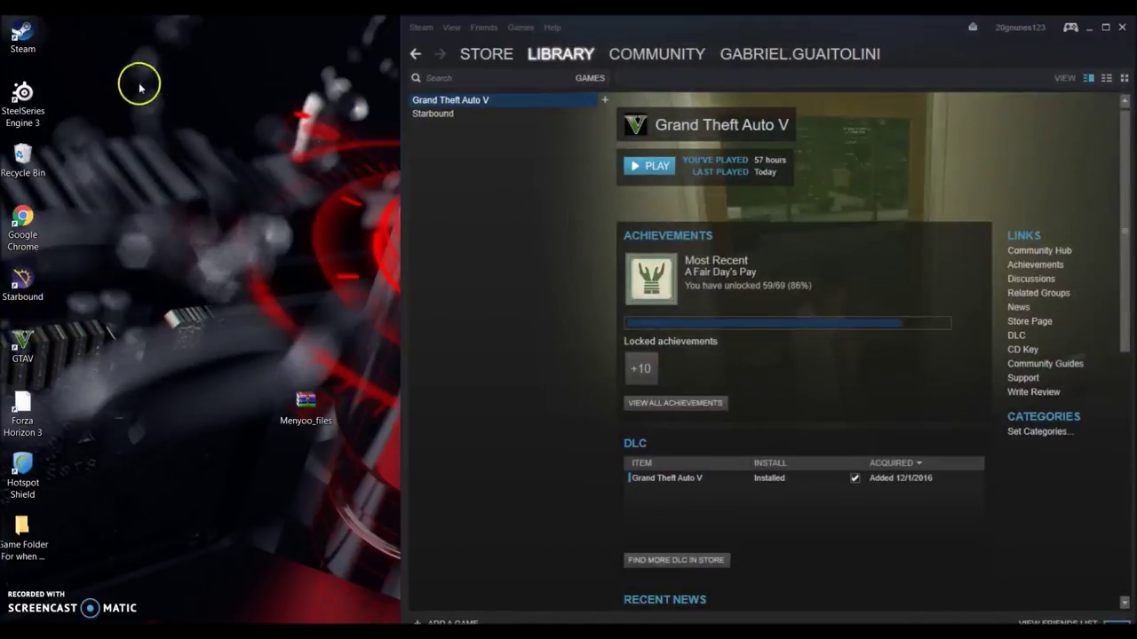
{"action": "left_click", "coordinate": [652, 167]}
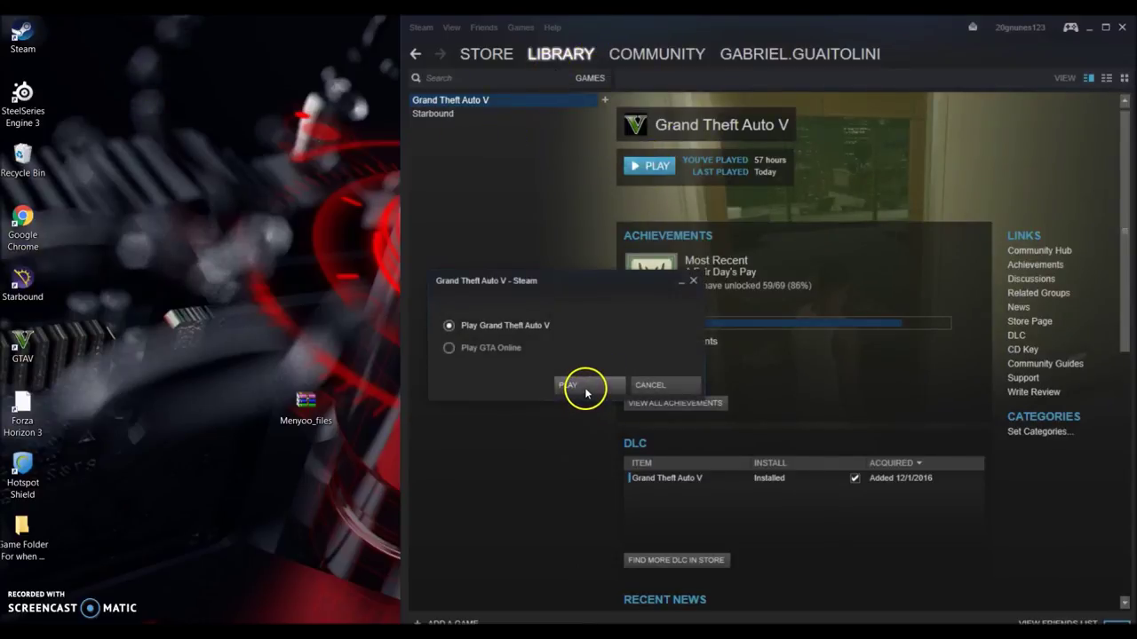
{"action": "left_click", "coordinate": [585, 389]}
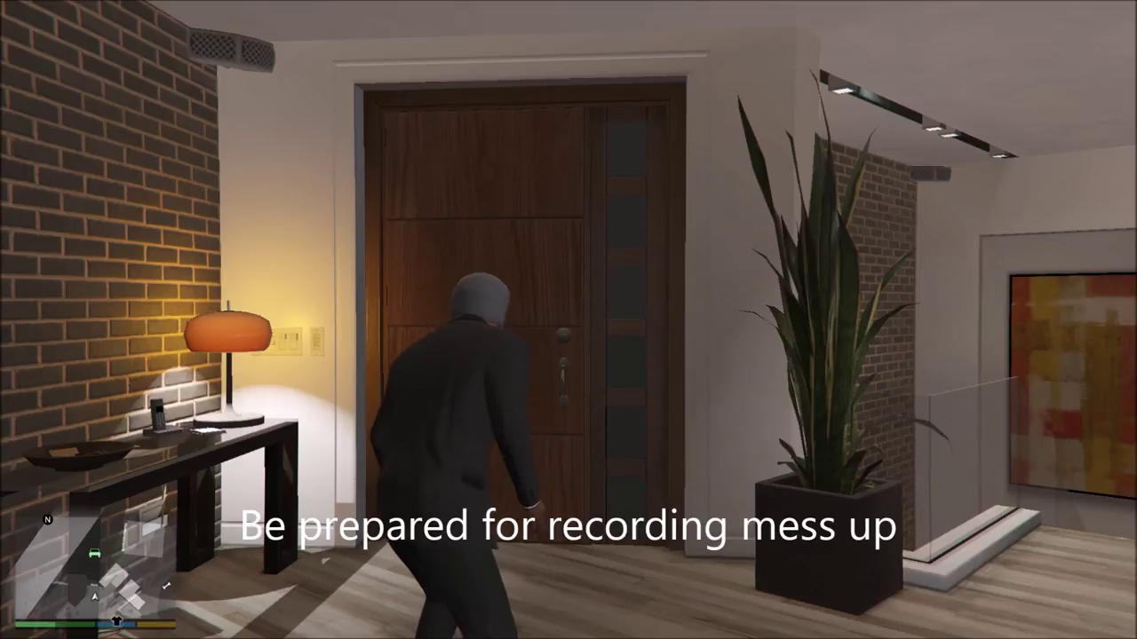
- Walk the character out the front door and crouch beside the white car
{"action": "key", "text": "w"}
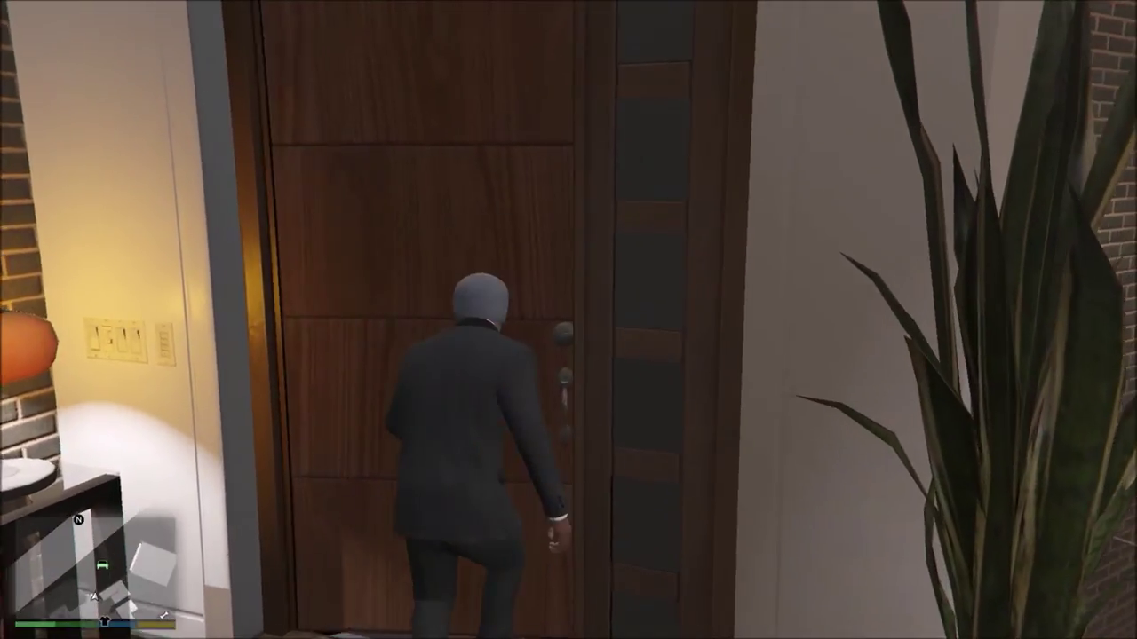
{"action": "key", "text": "w"}
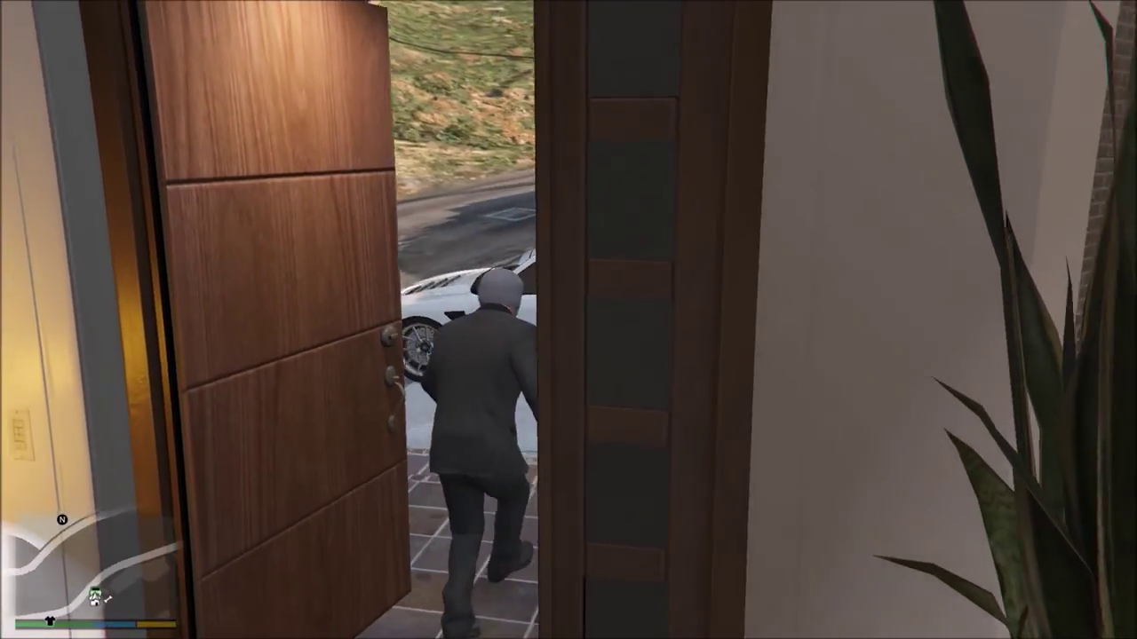
{"action": "key", "text": "w"}
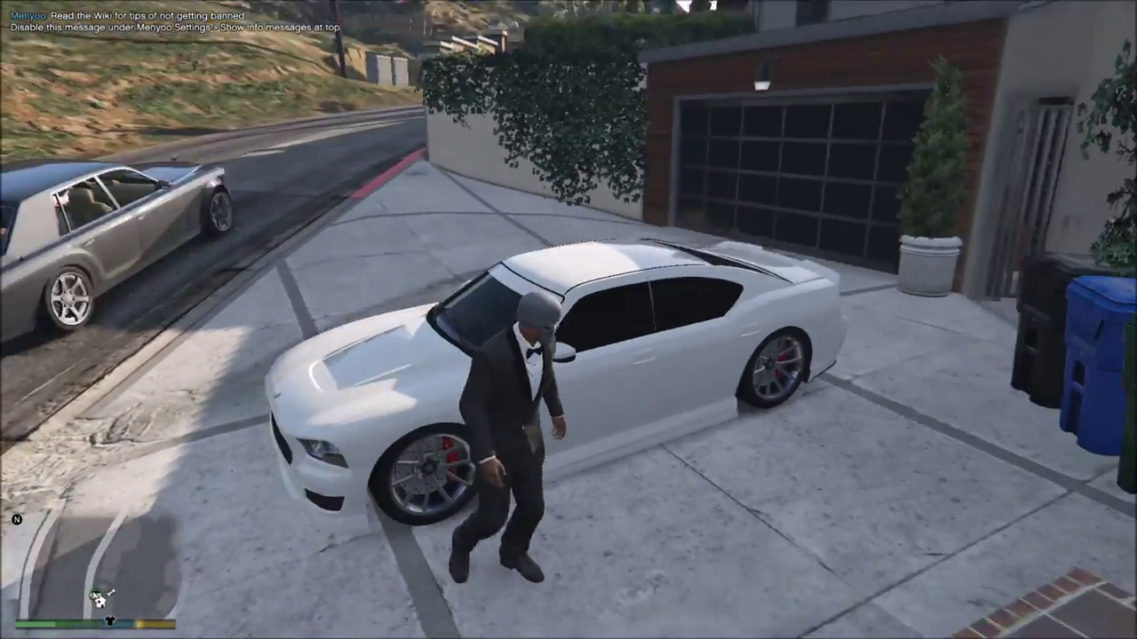
{"action": "key", "text": "q"}
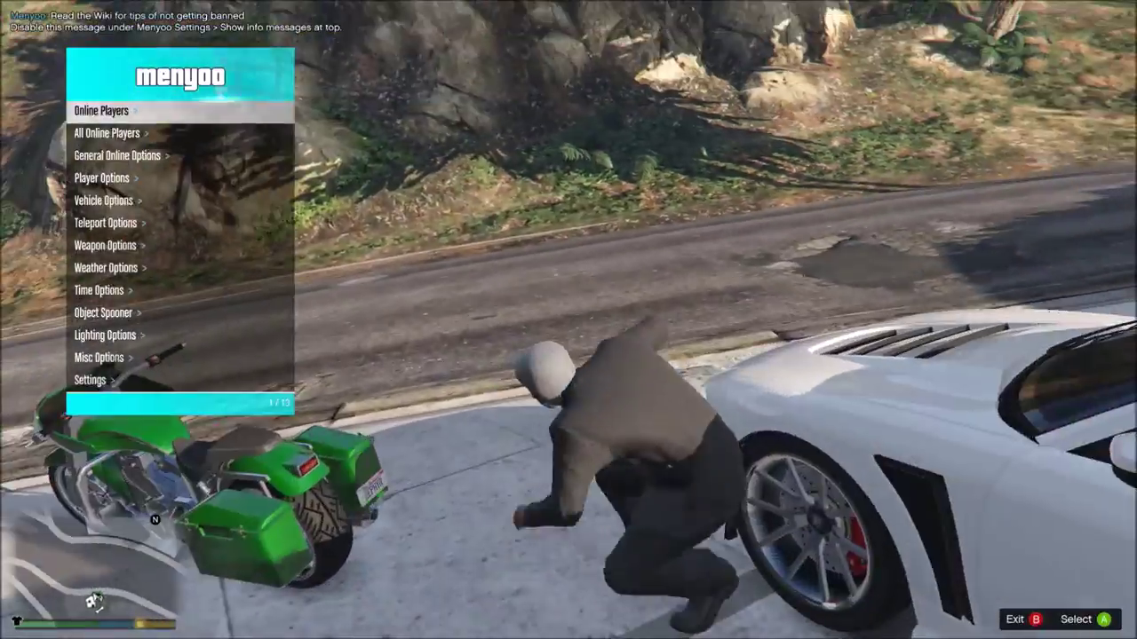
- Move down the Menyoo menu, close it with F8, and walk to the bins
{"action": "key", "text": "Down"}
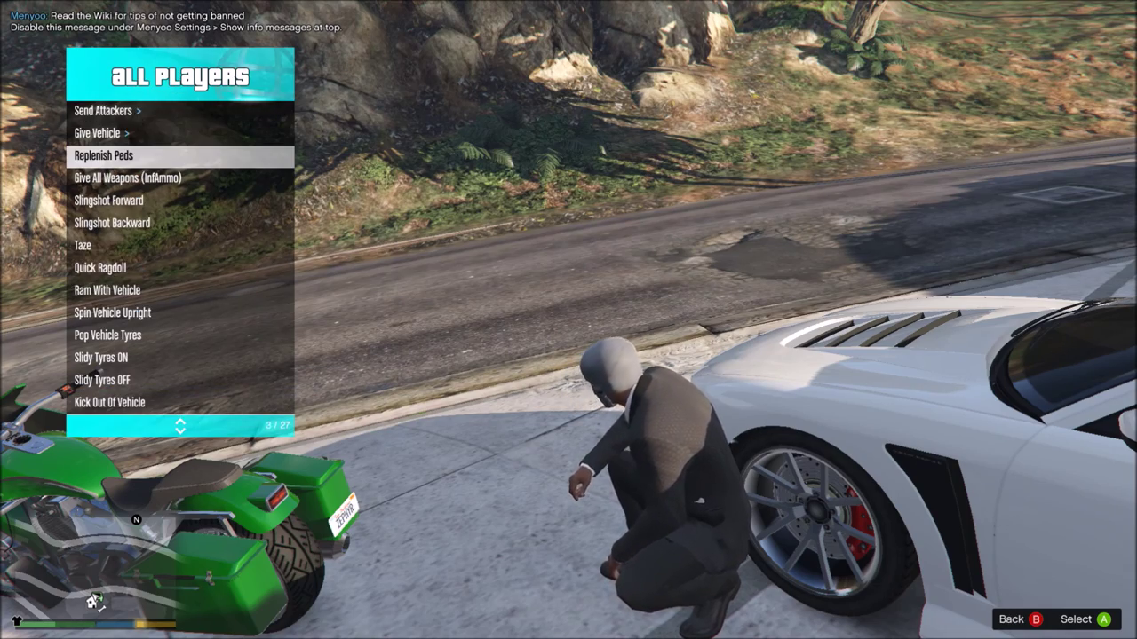
{"action": "key", "text": "F8"}
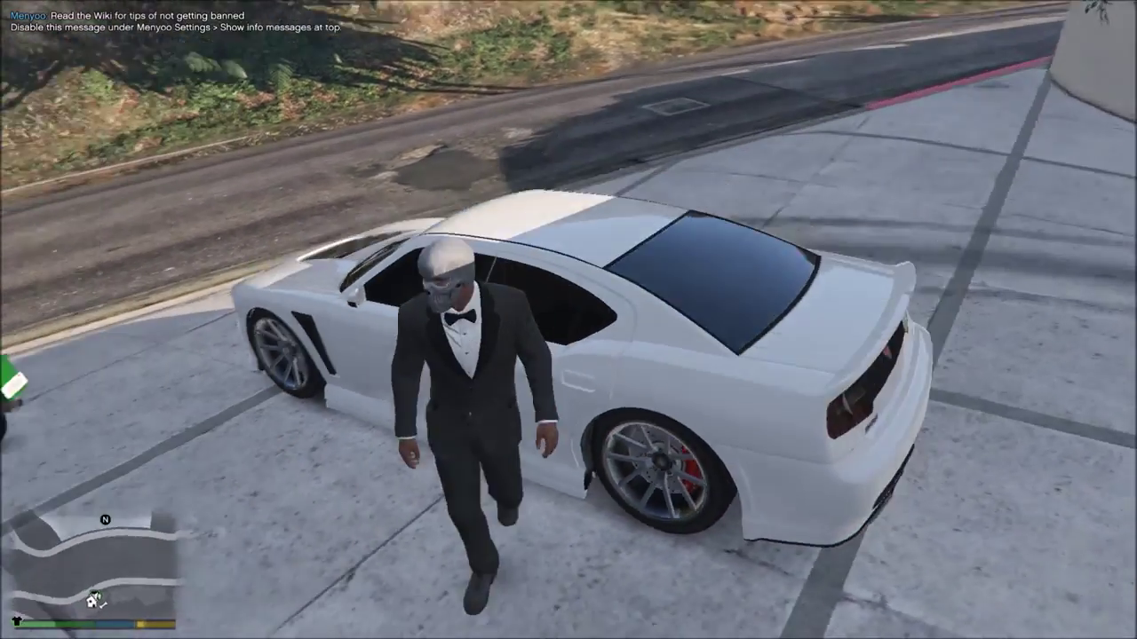
{"action": "key", "text": "w"}
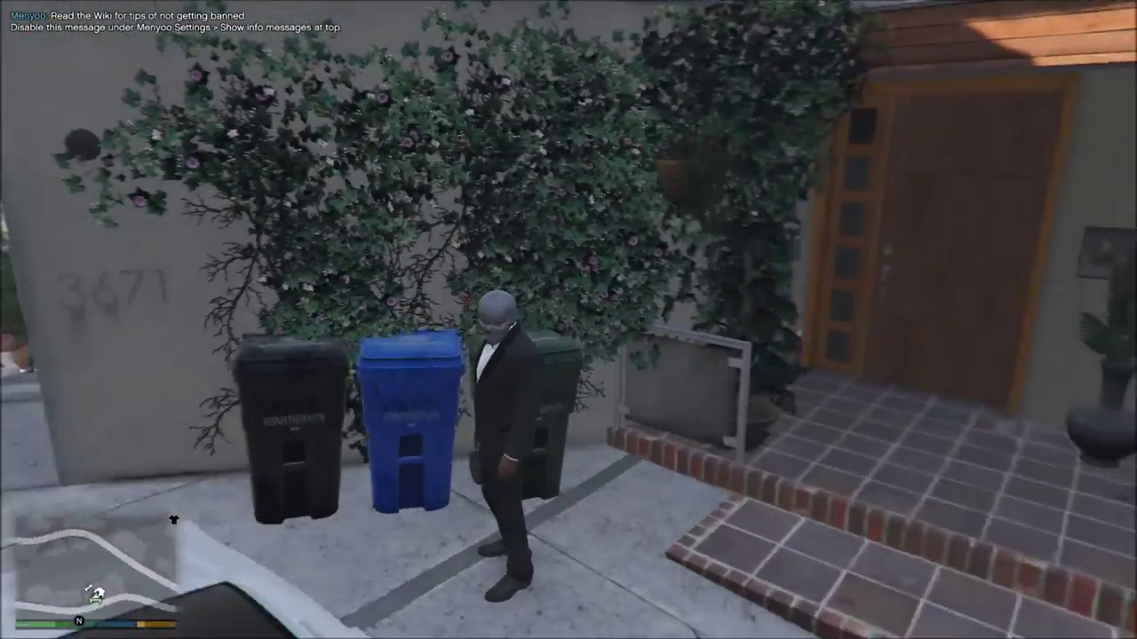
{"action": "key", "text": "s"}
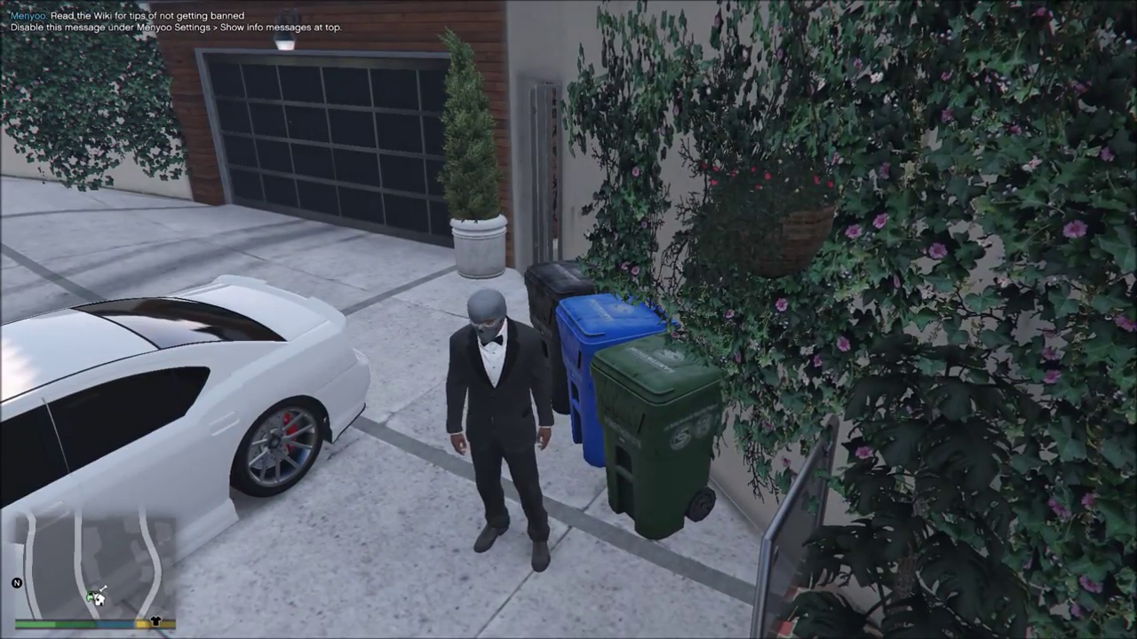